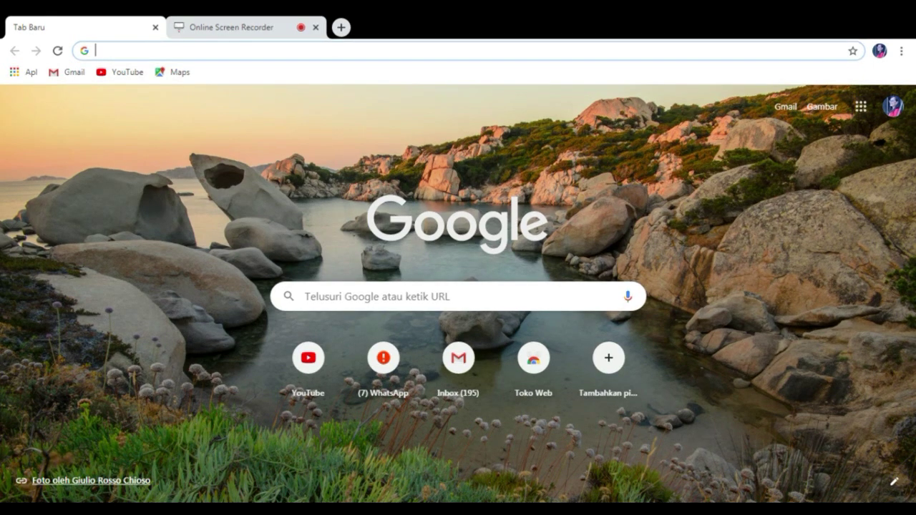
- Go to Google Docs by typing 'goo' and accepting the 'google docs' autocomplete
text(google docs)
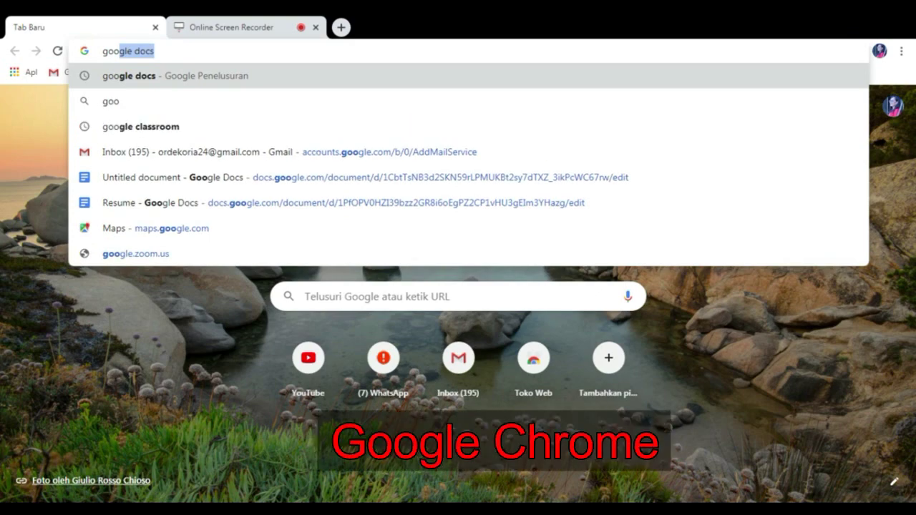
key(Return)
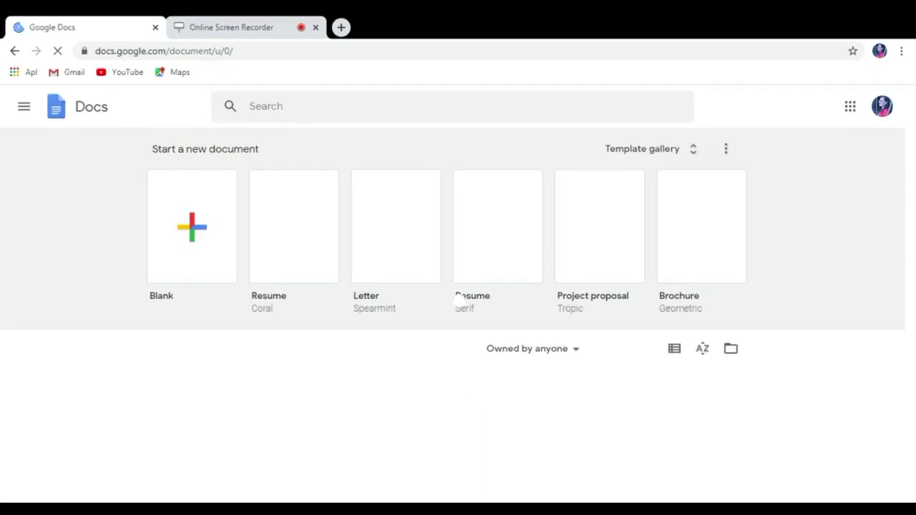
- Create a new Blank Untitled document from the Docs home page
click(459, 301)
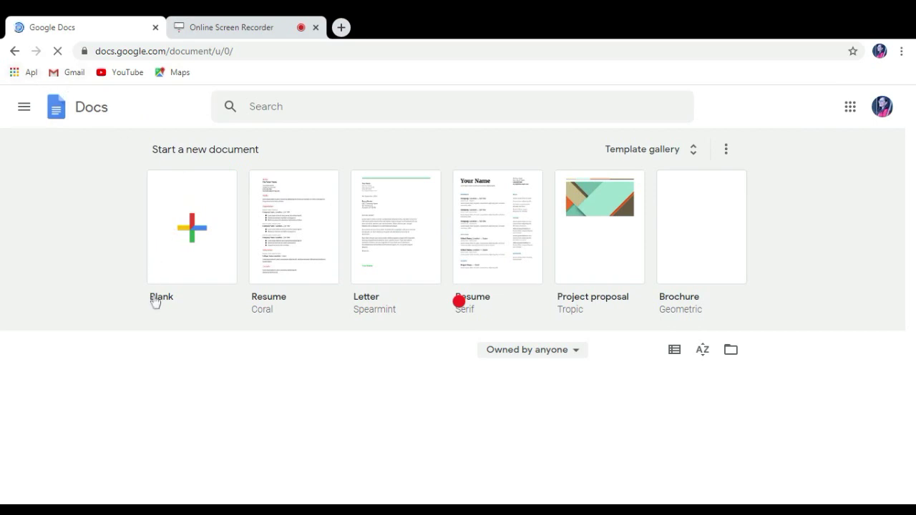
click(183, 227)
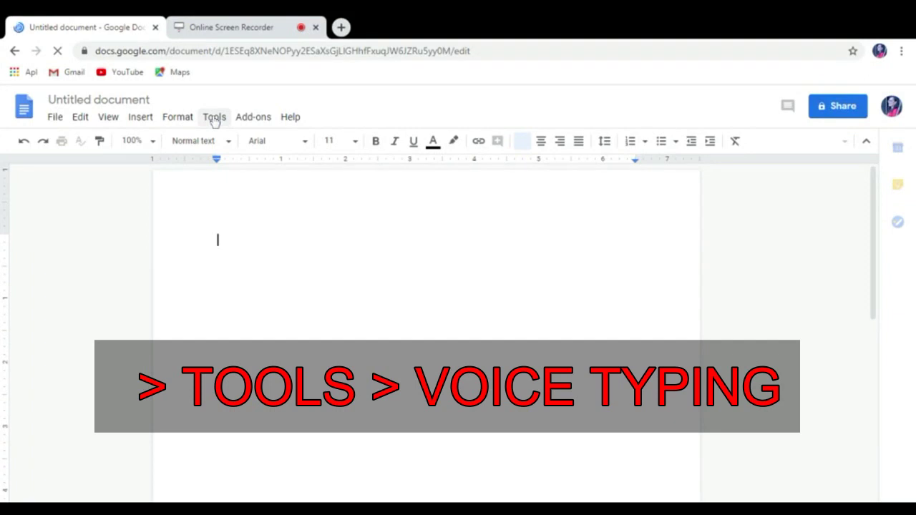
- Turn on Voice typing from the Tools menu in the blank document
click(214, 118)
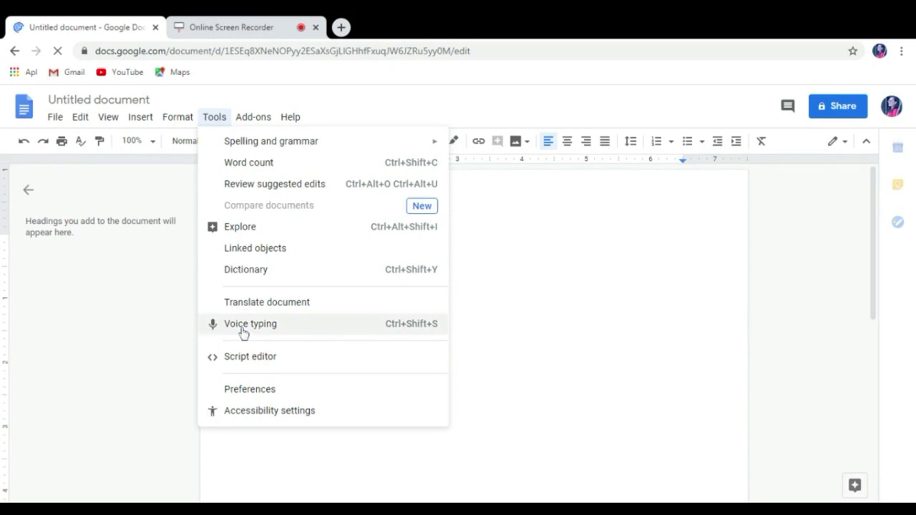
click(244, 325)
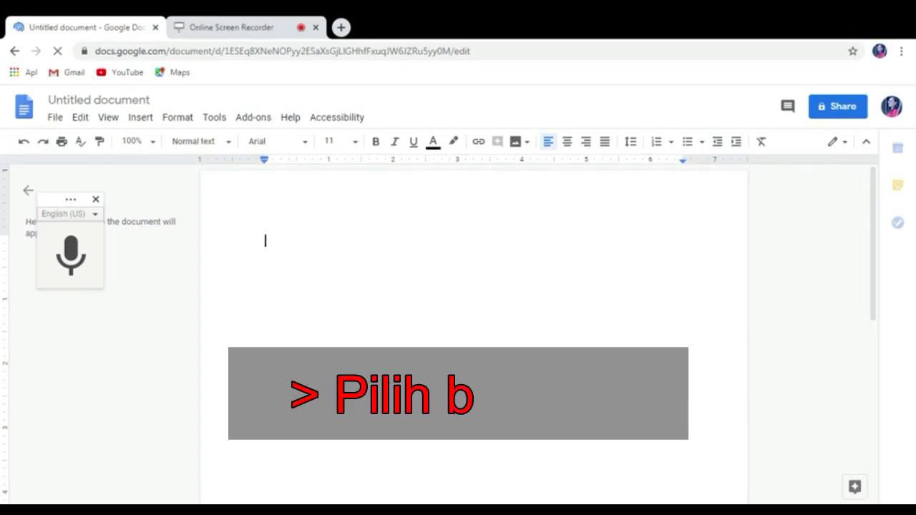
- Switch the voice typing language to Bahasa Indonesia and start the microphone
click(70, 213)
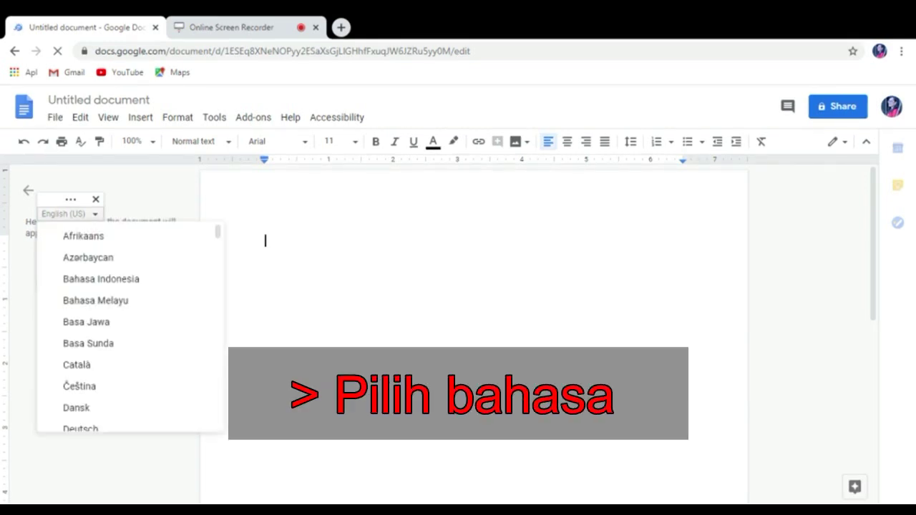
click(107, 284)
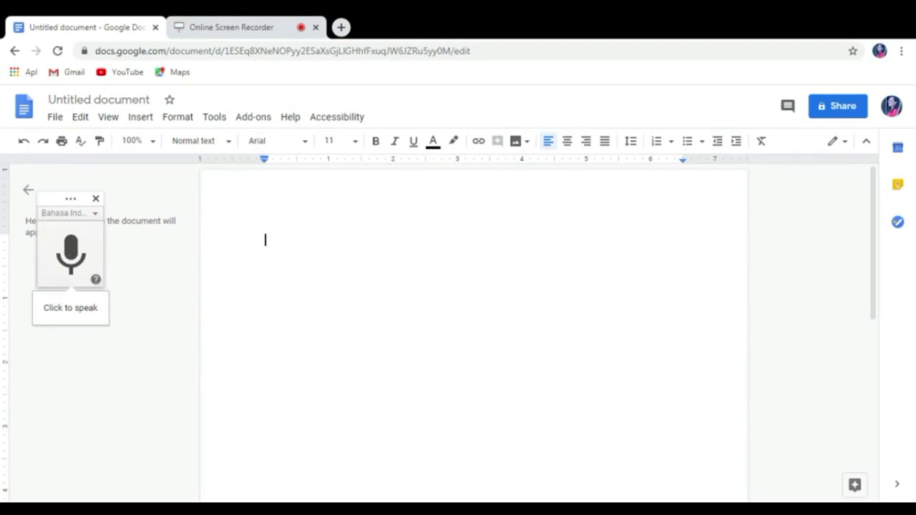
click(75, 263)
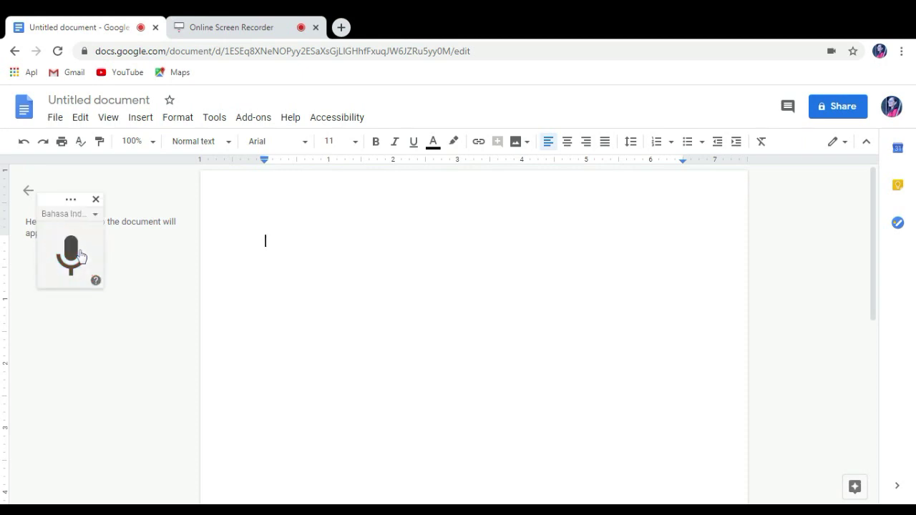
- Dictate the Indonesian paragraph from 'Penilaian terhadap prestasi Matematika' to 'dalam hitungan dimaksud.'
click(71, 259)
click(71, 259)
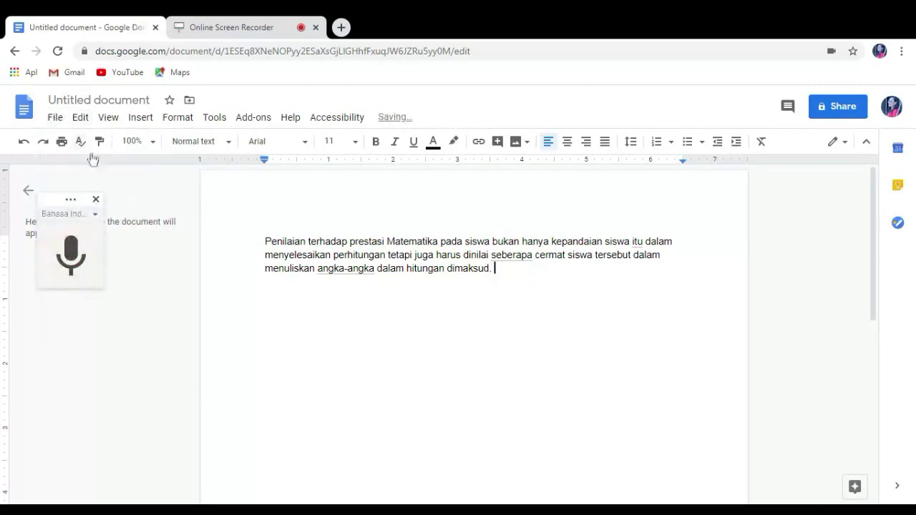
- Dismiss File > Download without downloading and return to the Docs home page
click(56, 119)
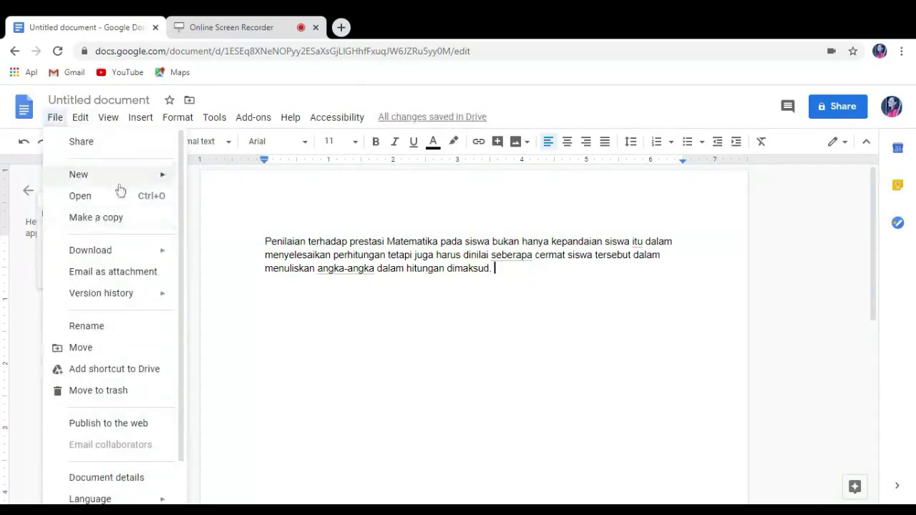
mouse_move(123, 259)
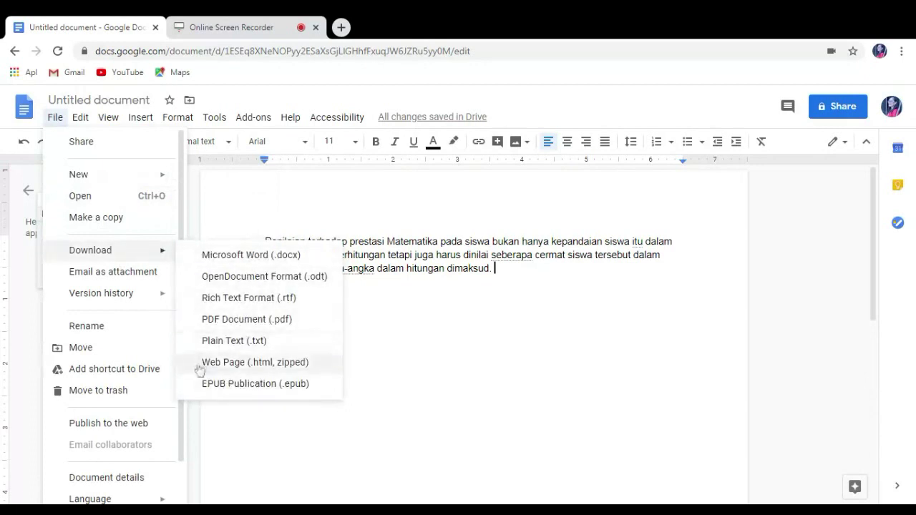
click(304, 242)
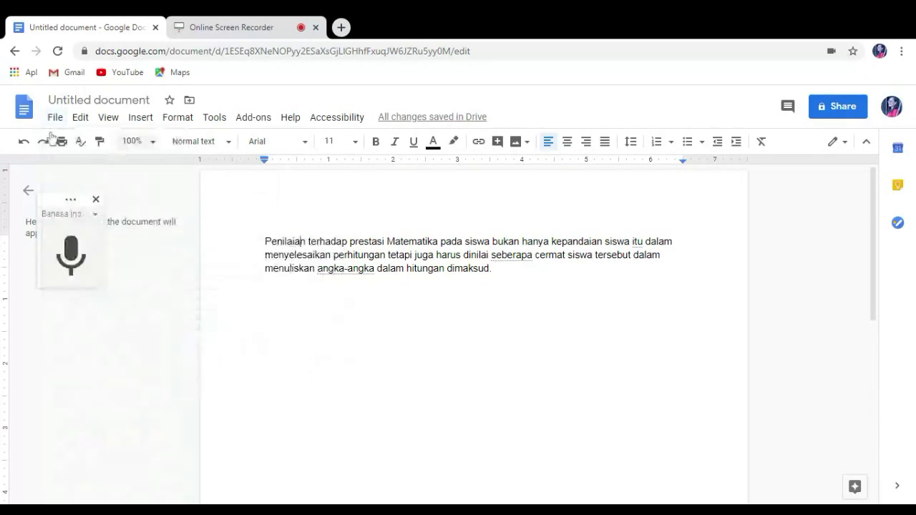
click(13, 53)
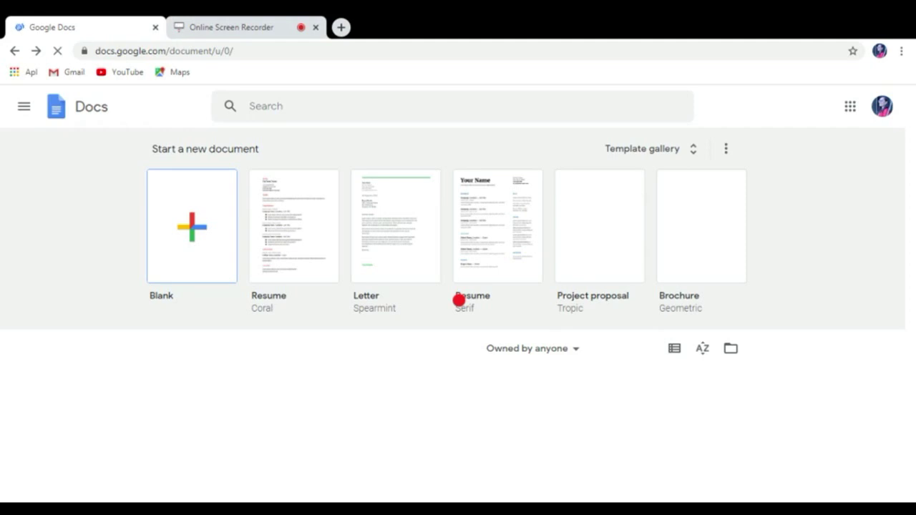
- Create a document from the Resume Serif template and delete all its placeholder text
click(459, 301)
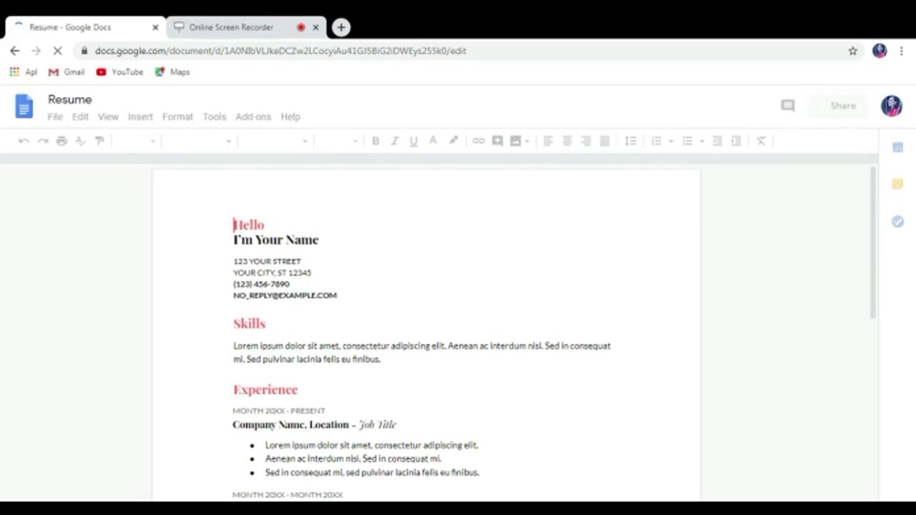
key(ctrl+a)
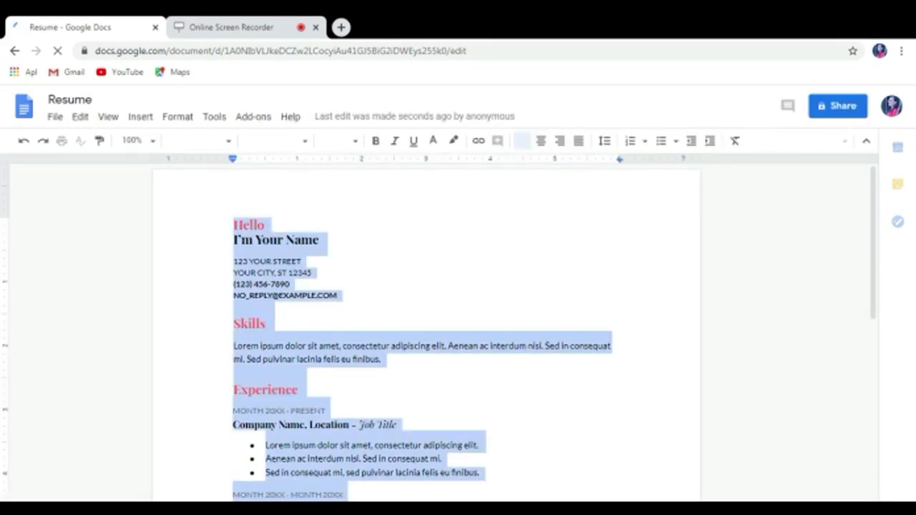
key(Delete)
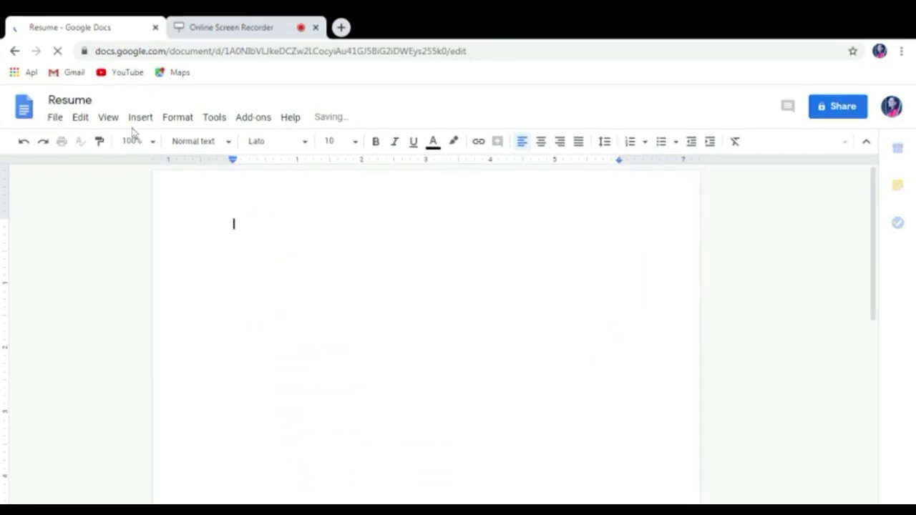
- Turn on voice typing for the Resume, keep English (US), and reopen the Tools menu
click(211, 122)
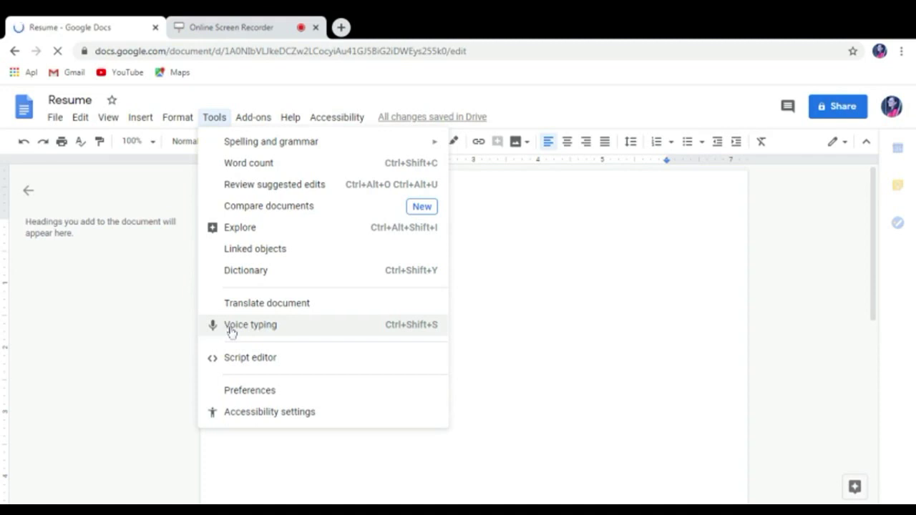
click(231, 325)
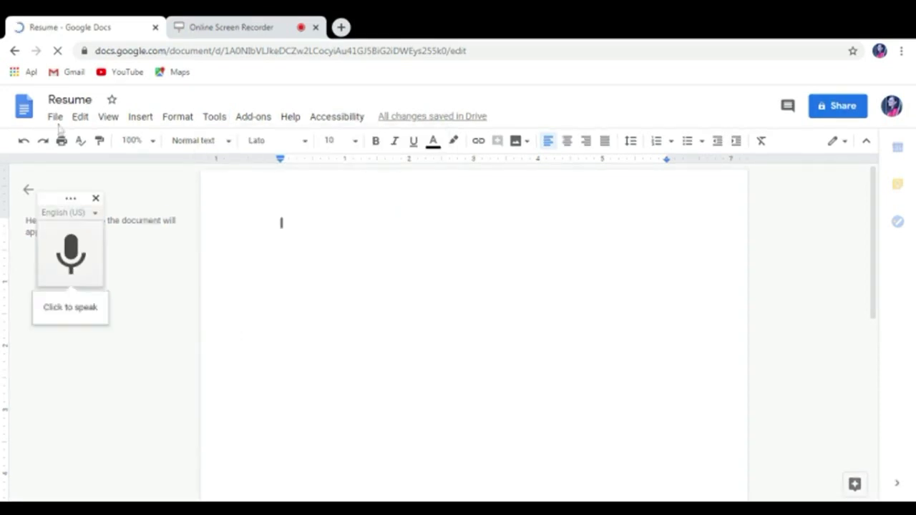
click(95, 213)
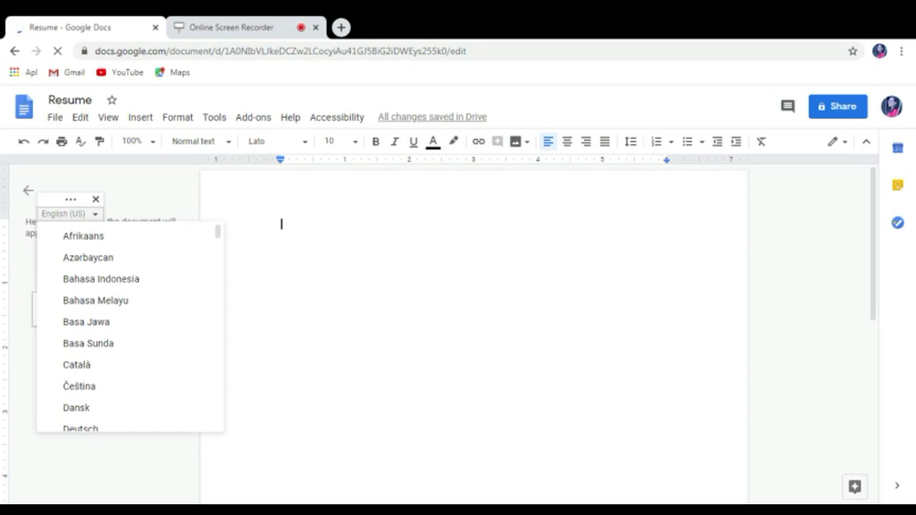
key(Escape)
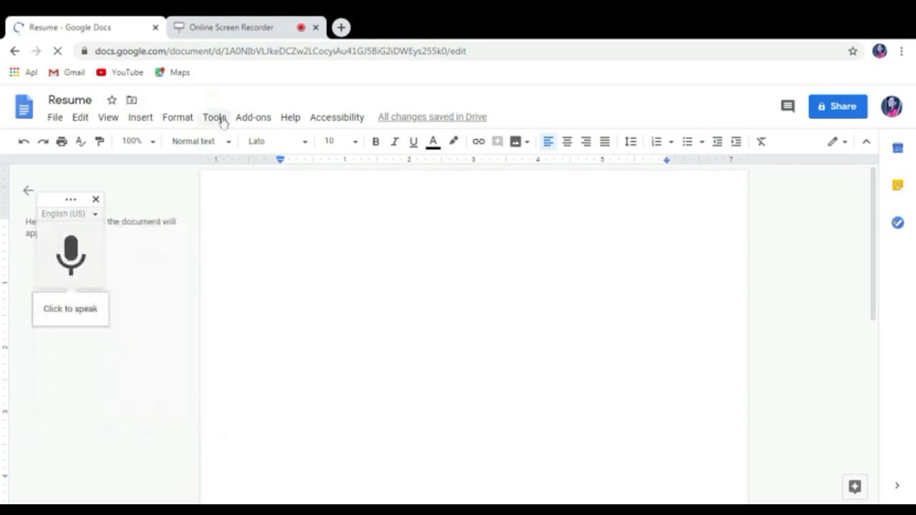
click(222, 121)
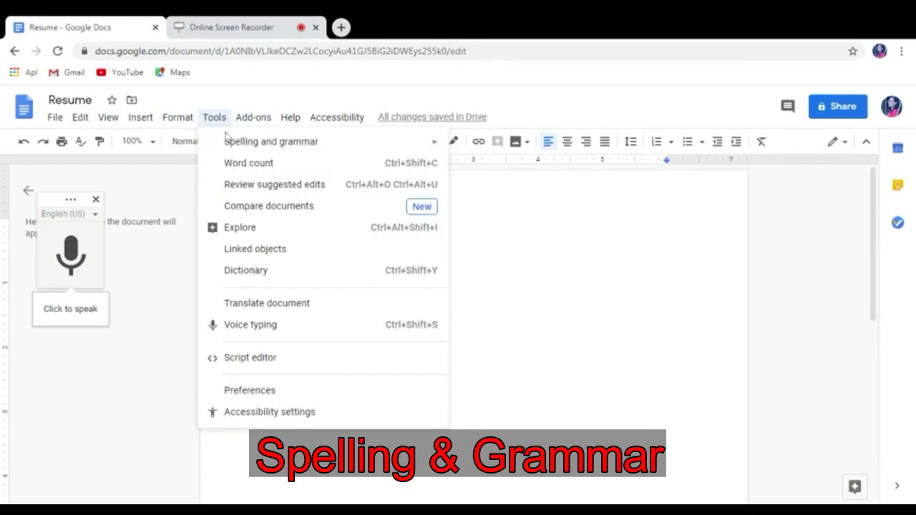
- Open Translate document, proposing the title 'Translated copy of Resume'
mouse_move(227, 141)
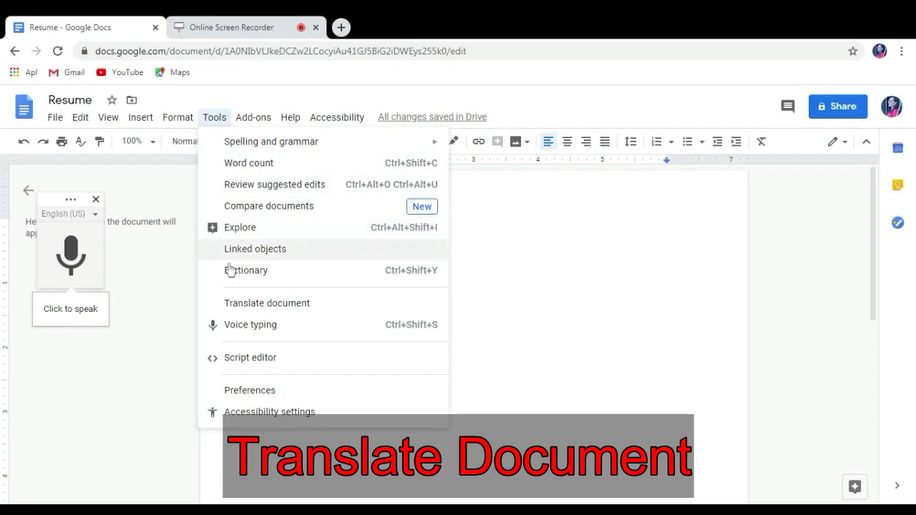
click(242, 304)
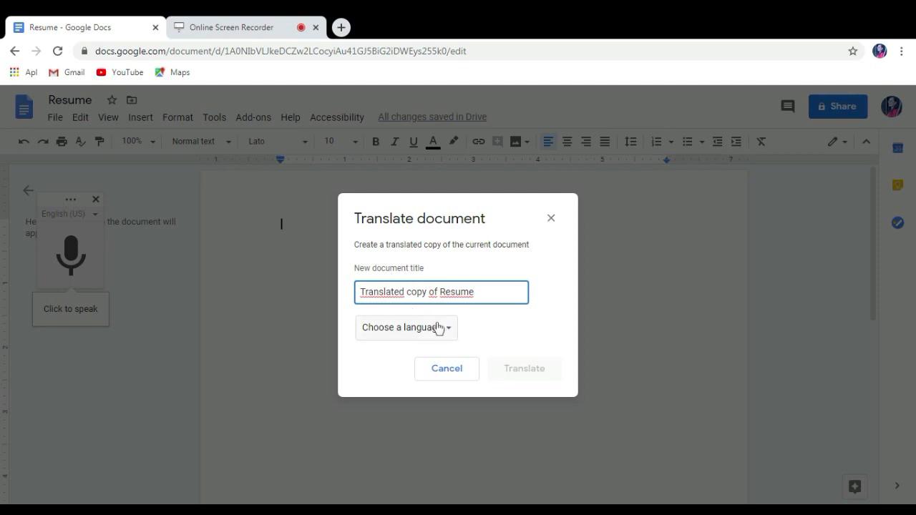
- Choose Indonesian as the target language in the Translate document dialog
click(445, 330)
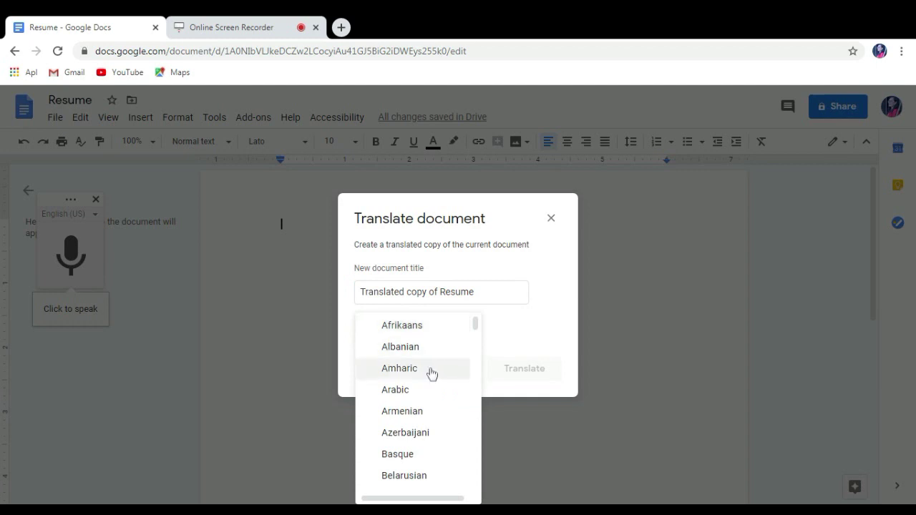
scroll(428, 379, down, 1)
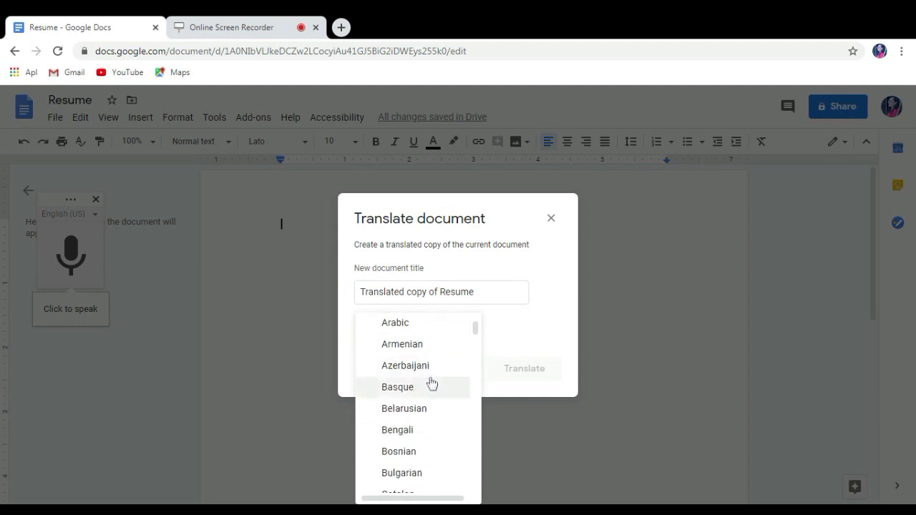
scroll(426, 408, down, 1)
scroll(430, 458, down, 3)
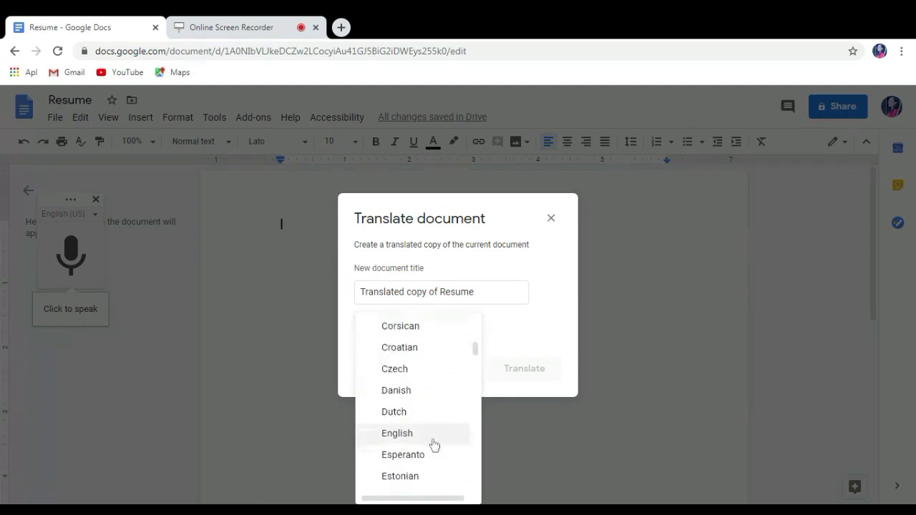
scroll(433, 446, down, 2)
scroll(426, 452, down, 1)
scroll(425, 448, down, 1)
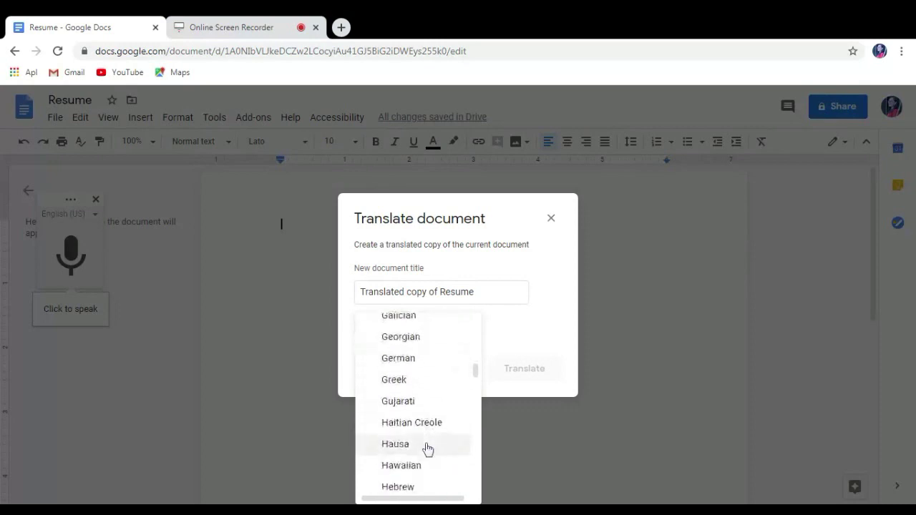
scroll(426, 448, down, 1)
scroll(426, 449, down, 3)
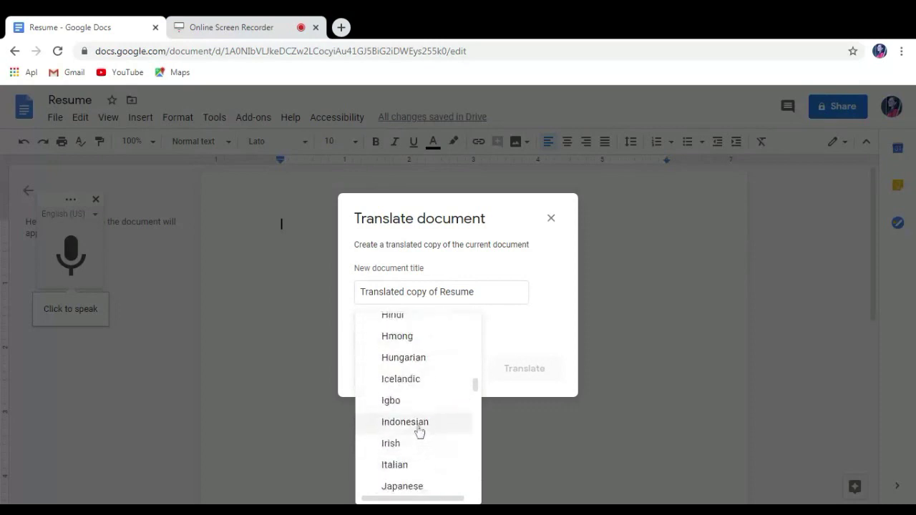
click(419, 431)
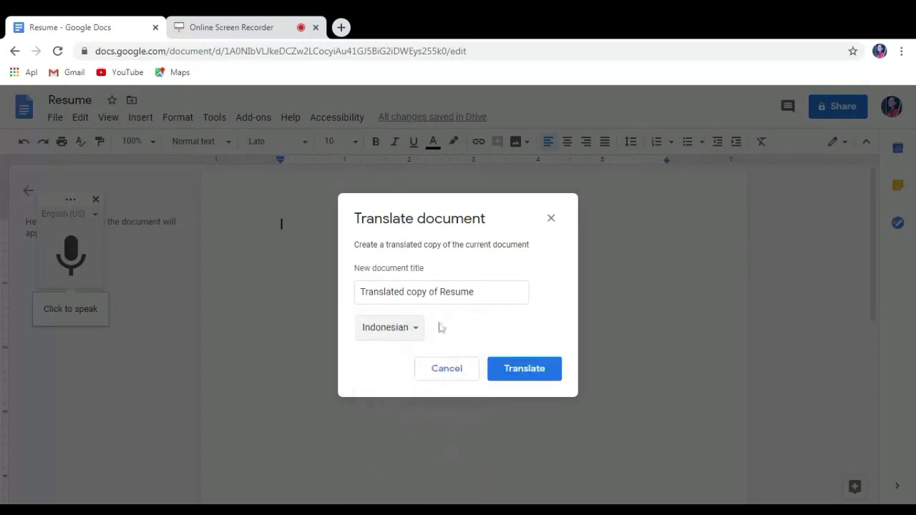